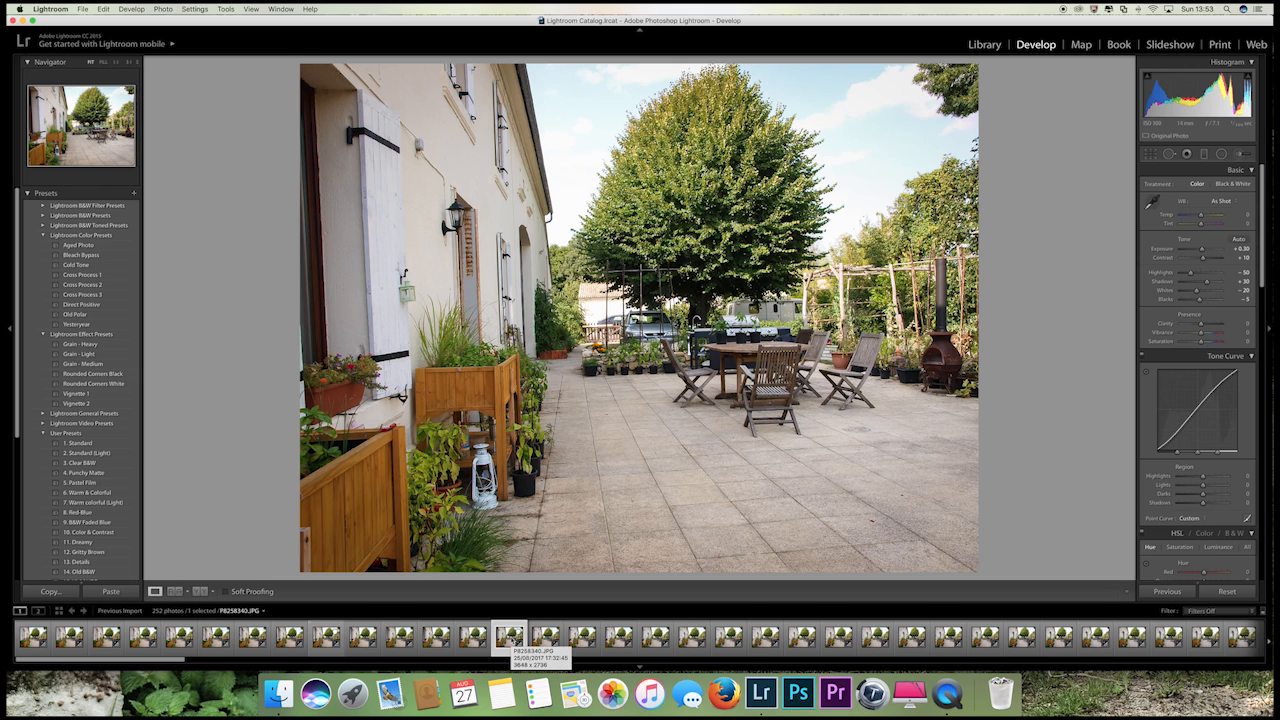
Select every photo in the filmstrip from first to last, and make one of the patio photos the active one.
{"action": "left_click", "coordinate": [33, 638]}
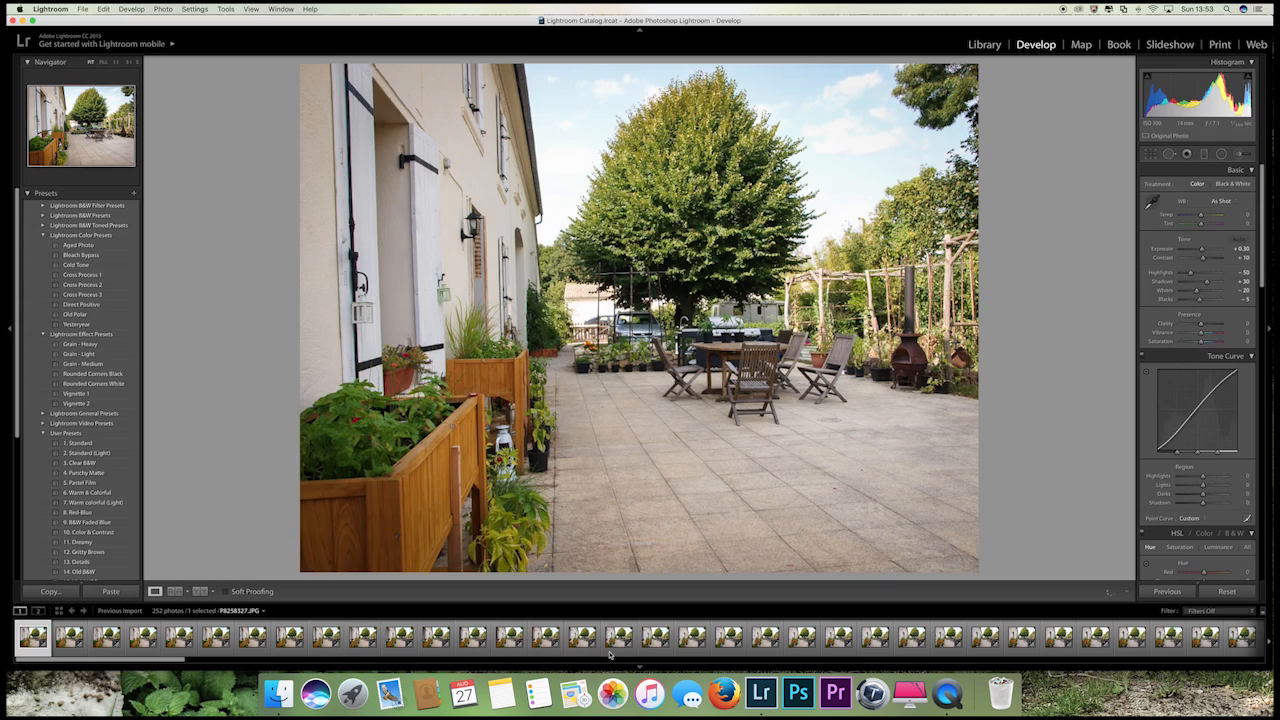
{"action": "scroll", "coordinate": [632, 641], "scroll_direction": "right", "scroll_amount": 20}
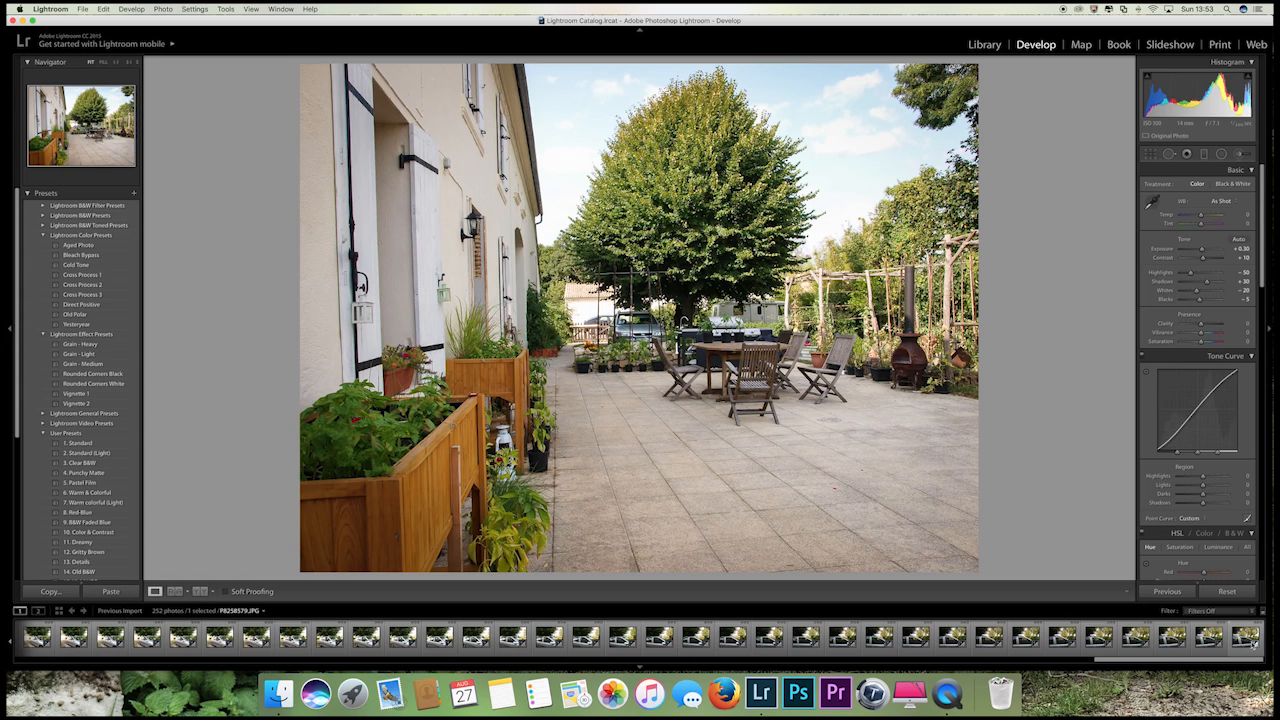
{"action": "key", "text": "shift"}
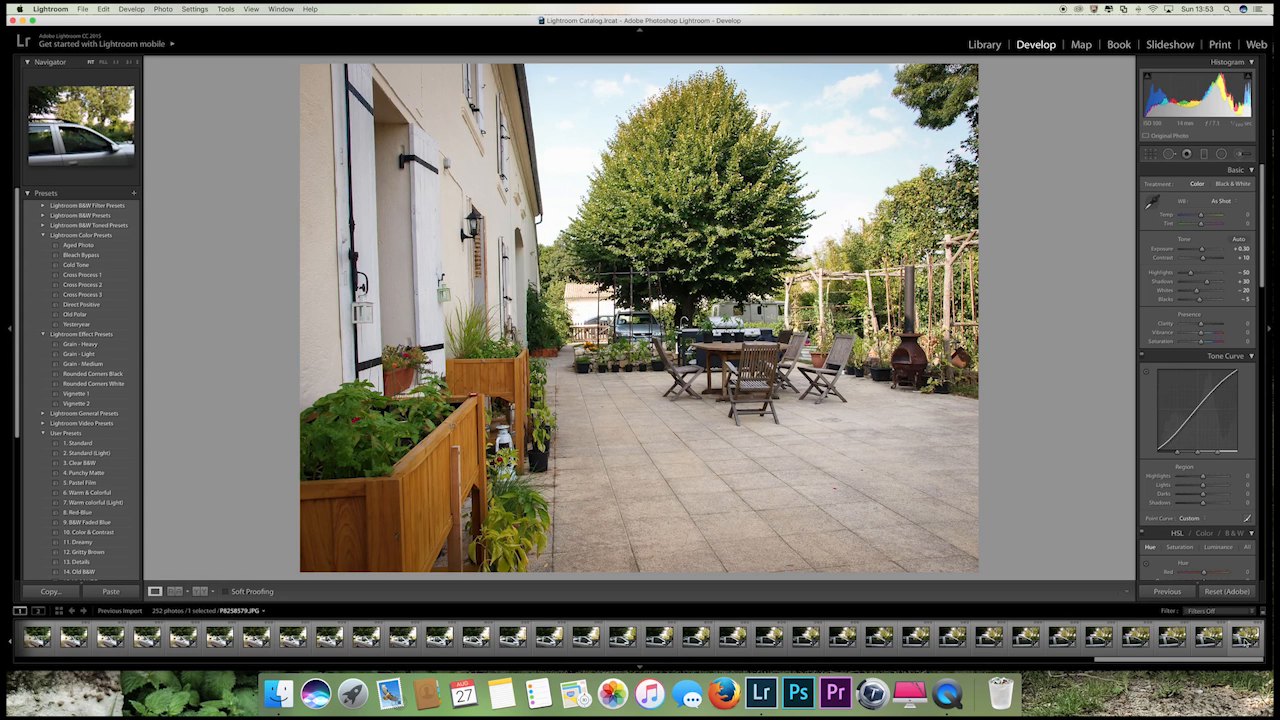
{"action": "left_click", "coordinate": [1244, 641], "text": "shift"}
{"action": "scroll", "coordinate": [709, 640], "scroll_direction": "left", "scroll_amount": 15}
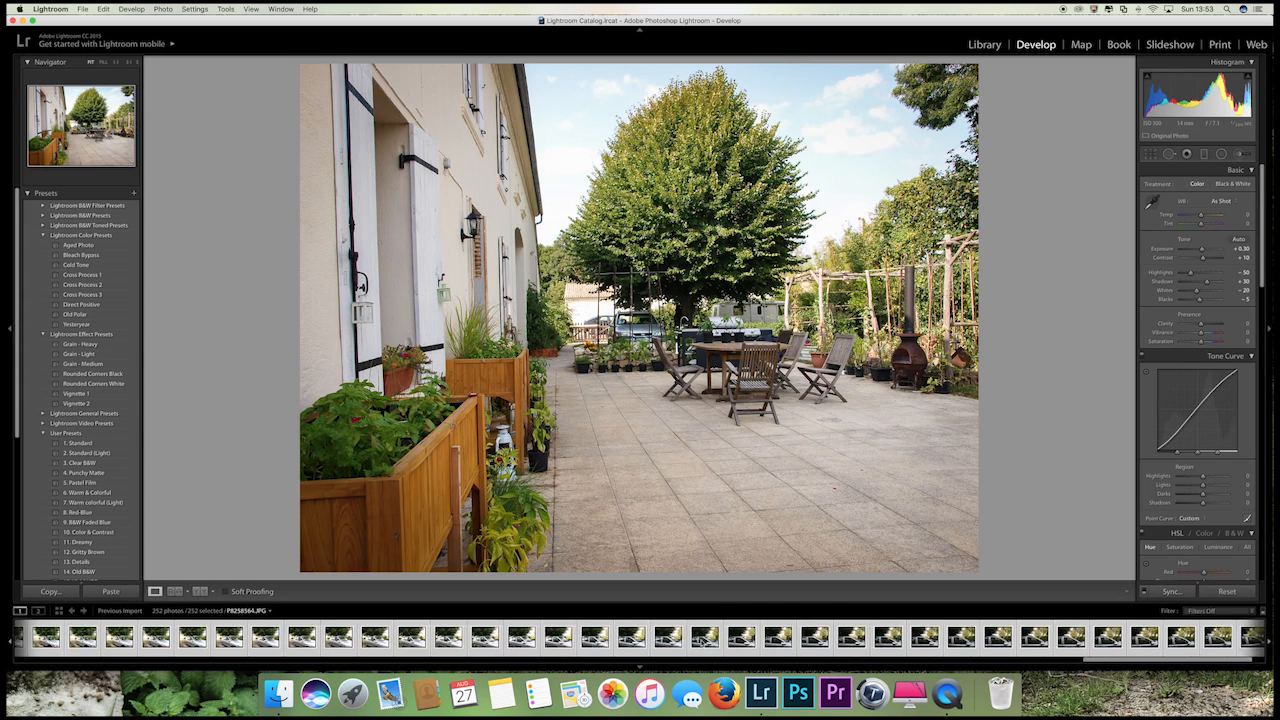
{"action": "scroll", "coordinate": [709, 640], "scroll_direction": "left", "scroll_amount": 15}
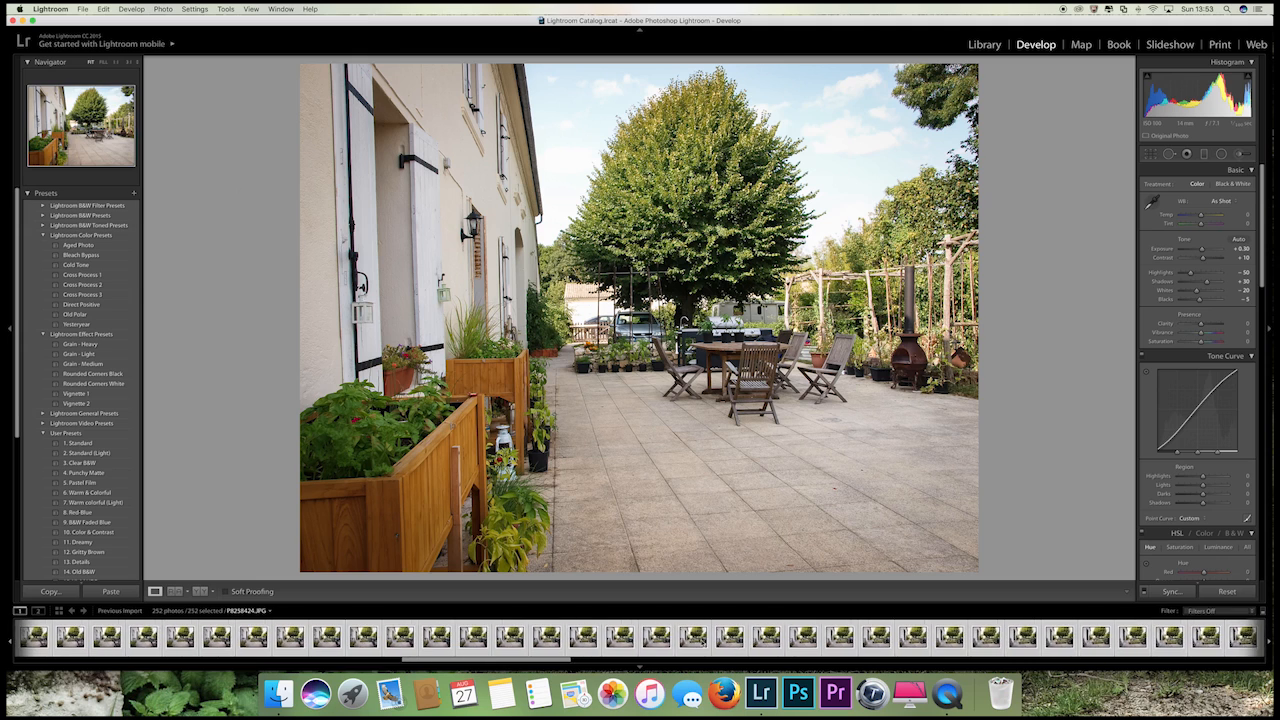
{"action": "scroll", "coordinate": [640, 638], "scroll_direction": "left", "scroll_amount": 8}
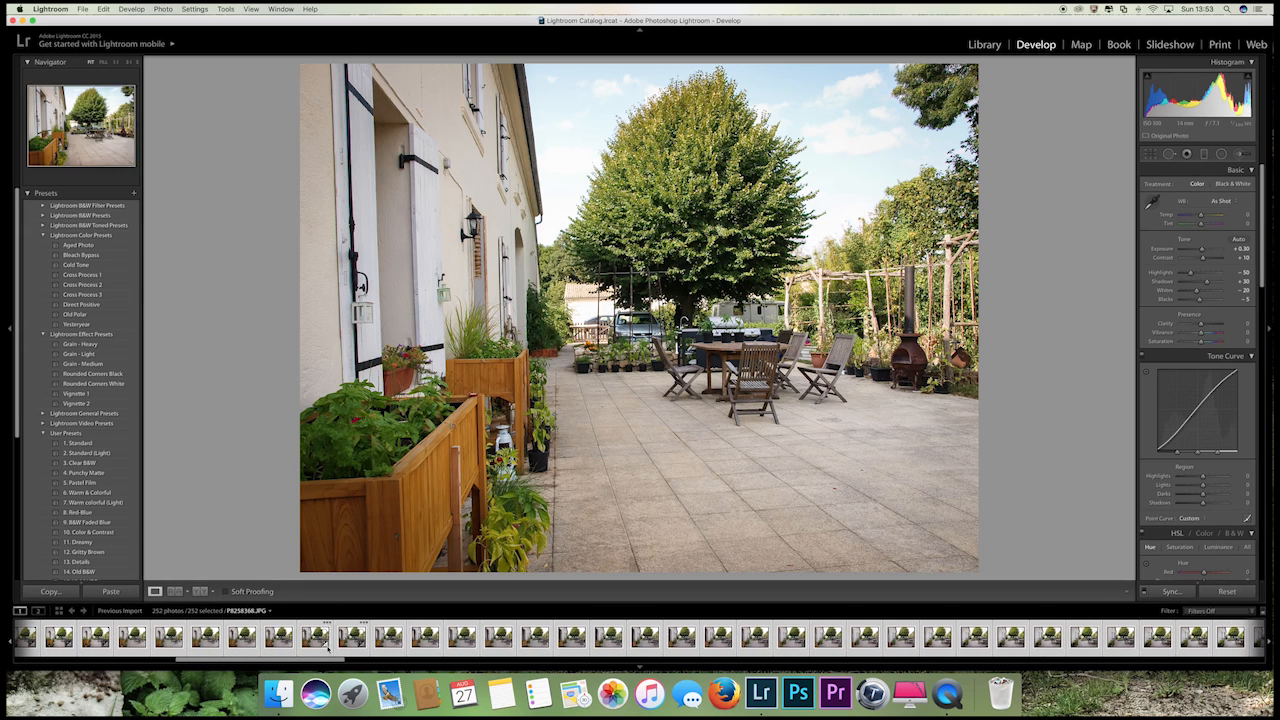
{"action": "left_click", "coordinate": [206, 640]}
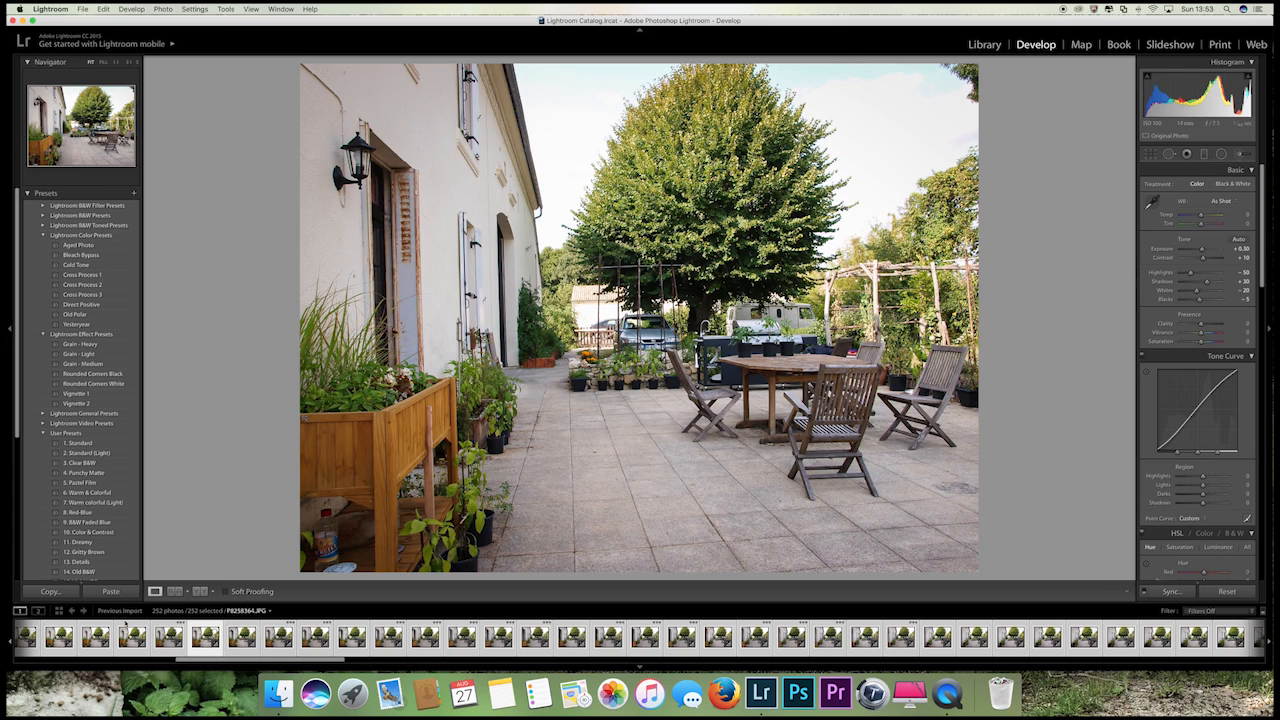
{"action": "left_click", "coordinate": [205, 637]}
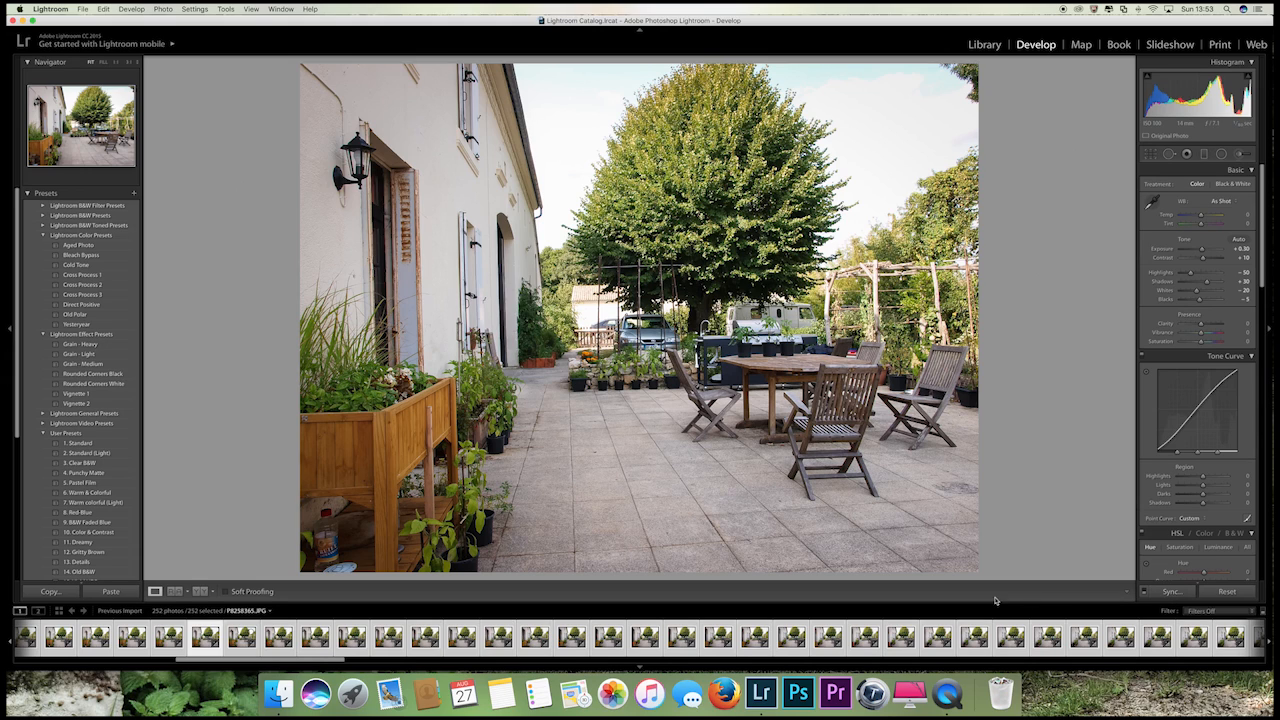
Review the export settings for the selected photos and close them without exporting.
{"action": "left_click", "coordinate": [83, 9]}
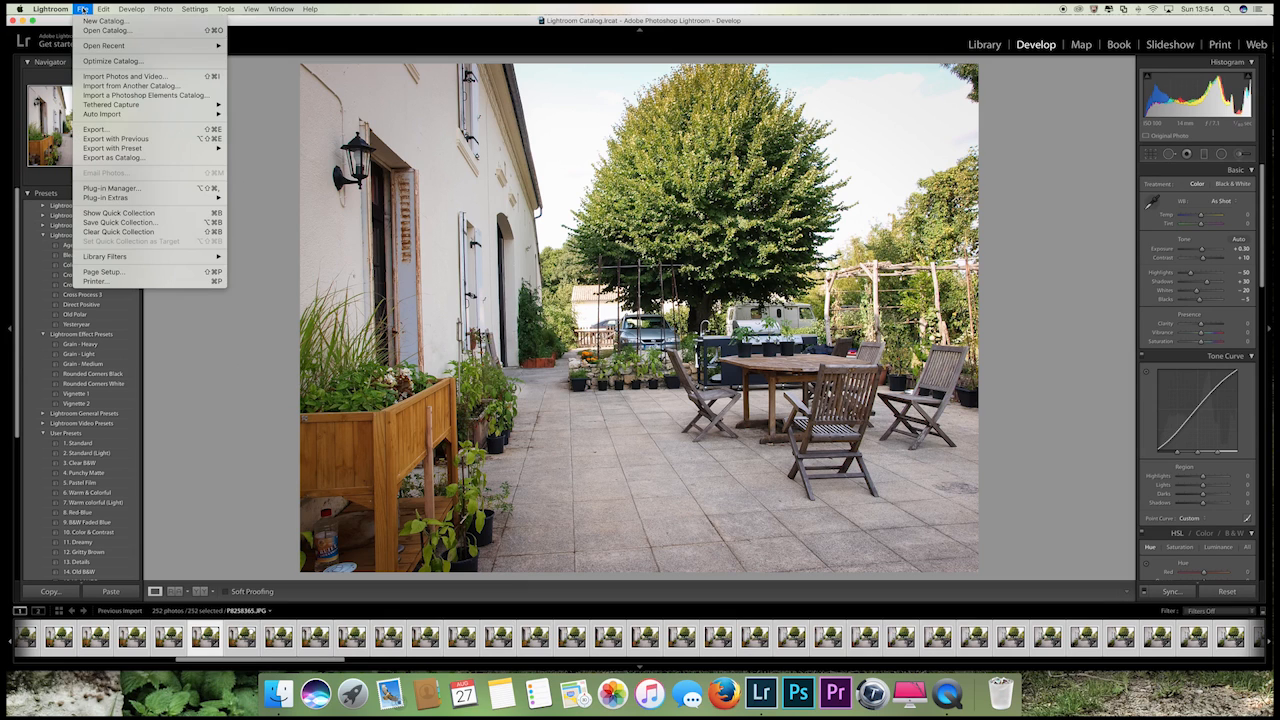
{"action": "left_click", "coordinate": [130, 129]}
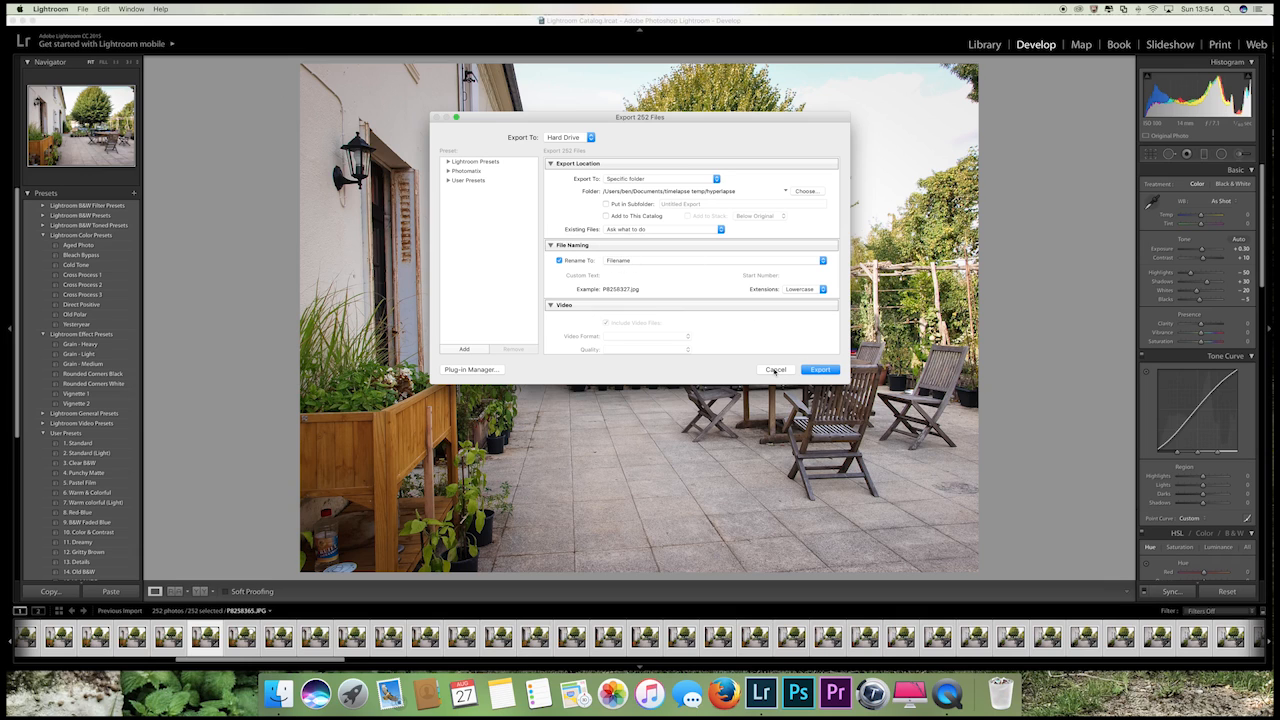
{"action": "left_click", "coordinate": [775, 370]}
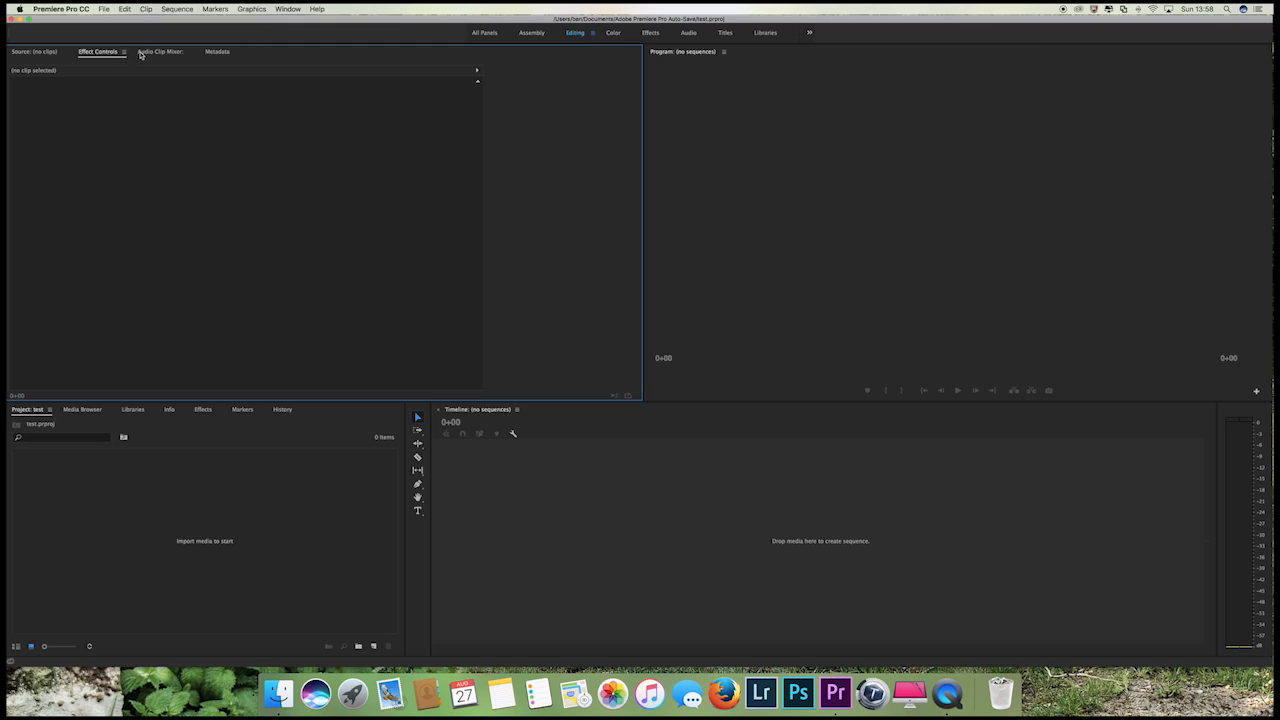
Switch to Premiere Pro, start a media import, arrange the Documents folder by name and open its timelapse temp/hyperlapse folder.
{"action": "left_click", "coordinate": [104, 9]}
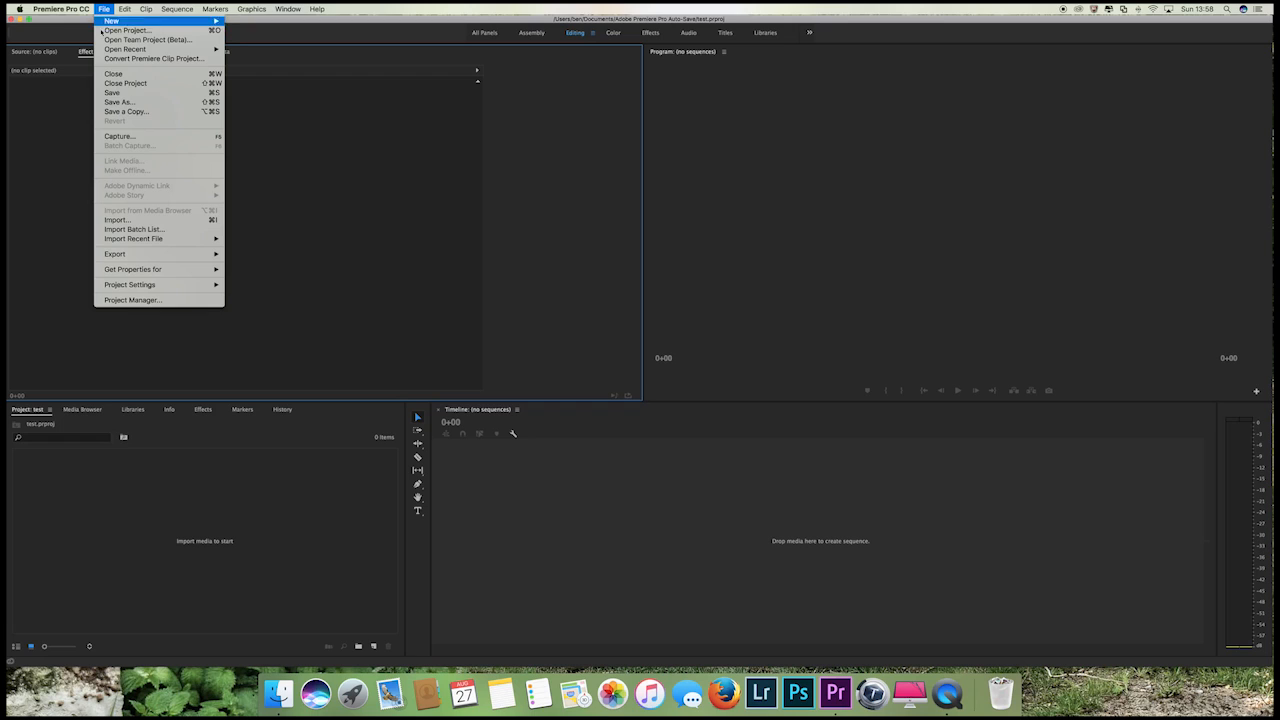
{"action": "left_click", "coordinate": [142, 220]}
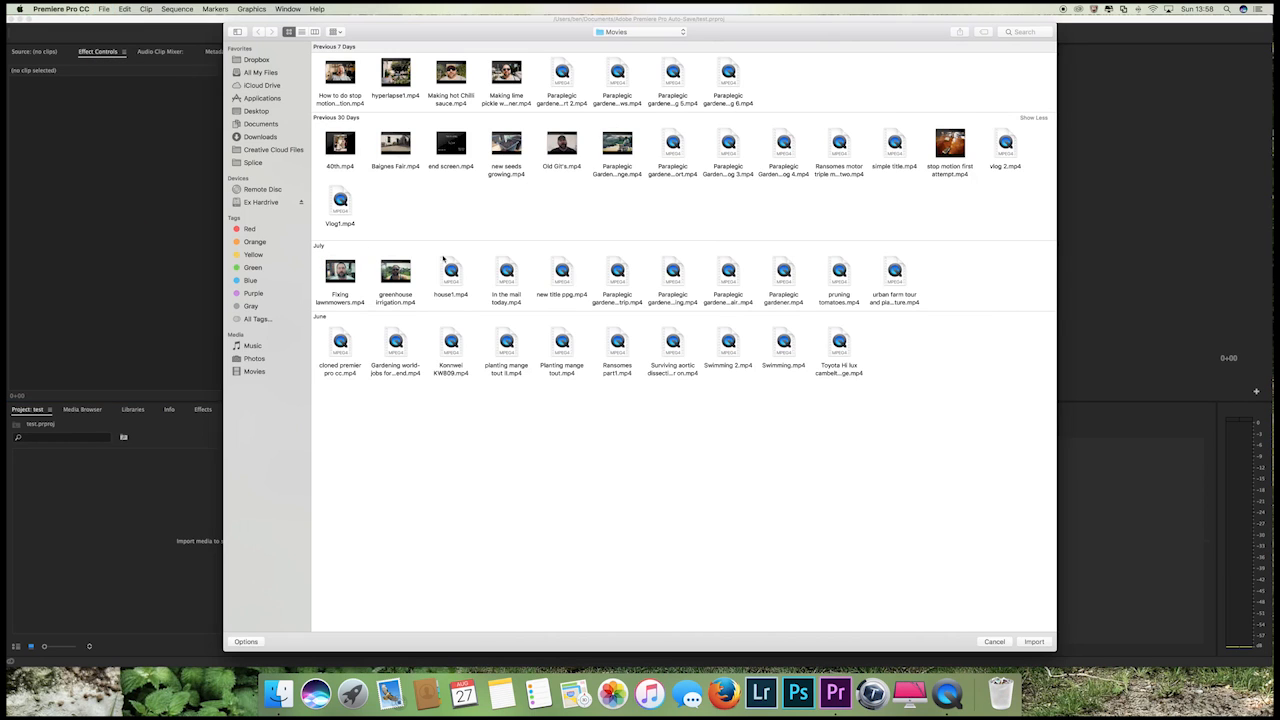
{"action": "left_click", "coordinate": [257, 124]}
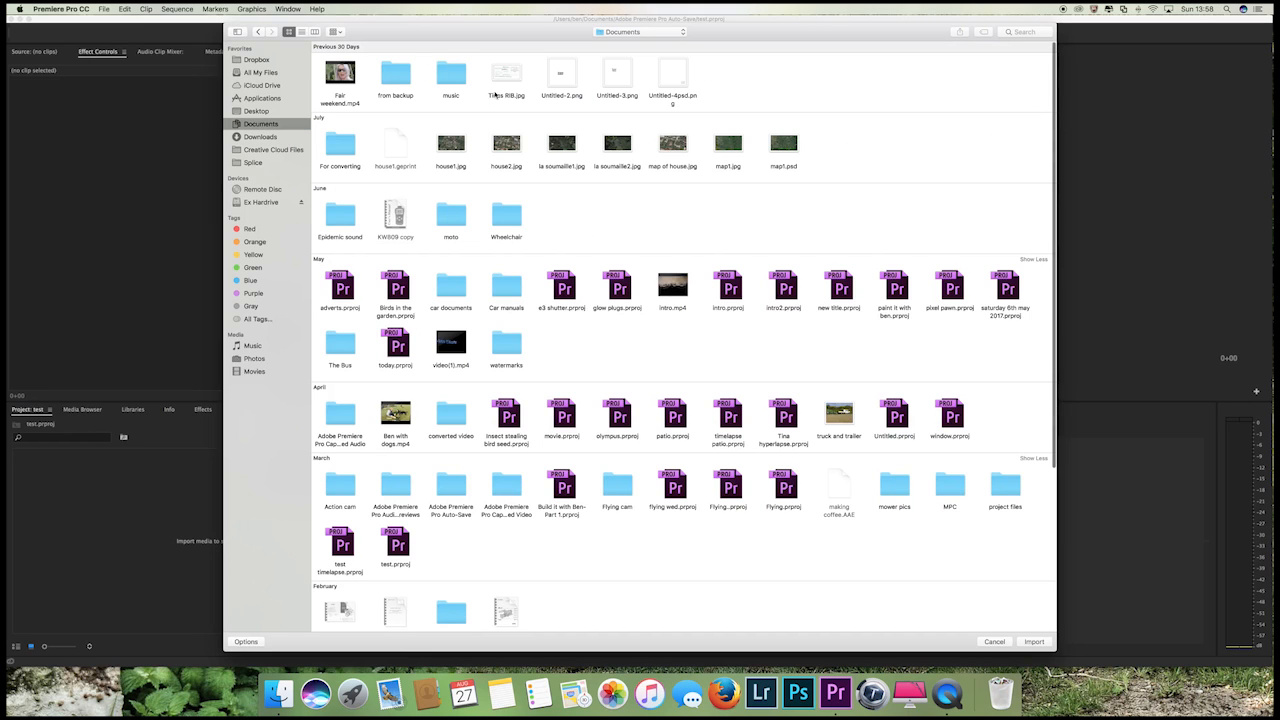
{"action": "left_click", "coordinate": [337, 32]}
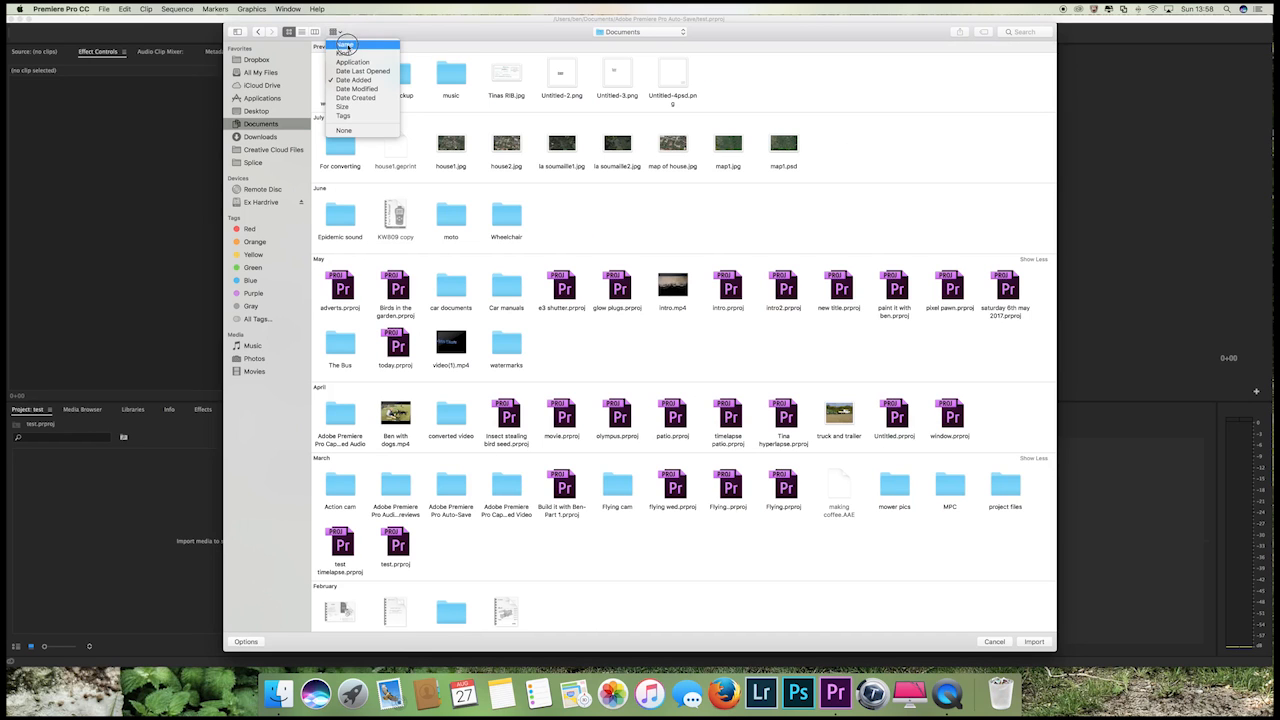
{"action": "left_click", "coordinate": [350, 70]}
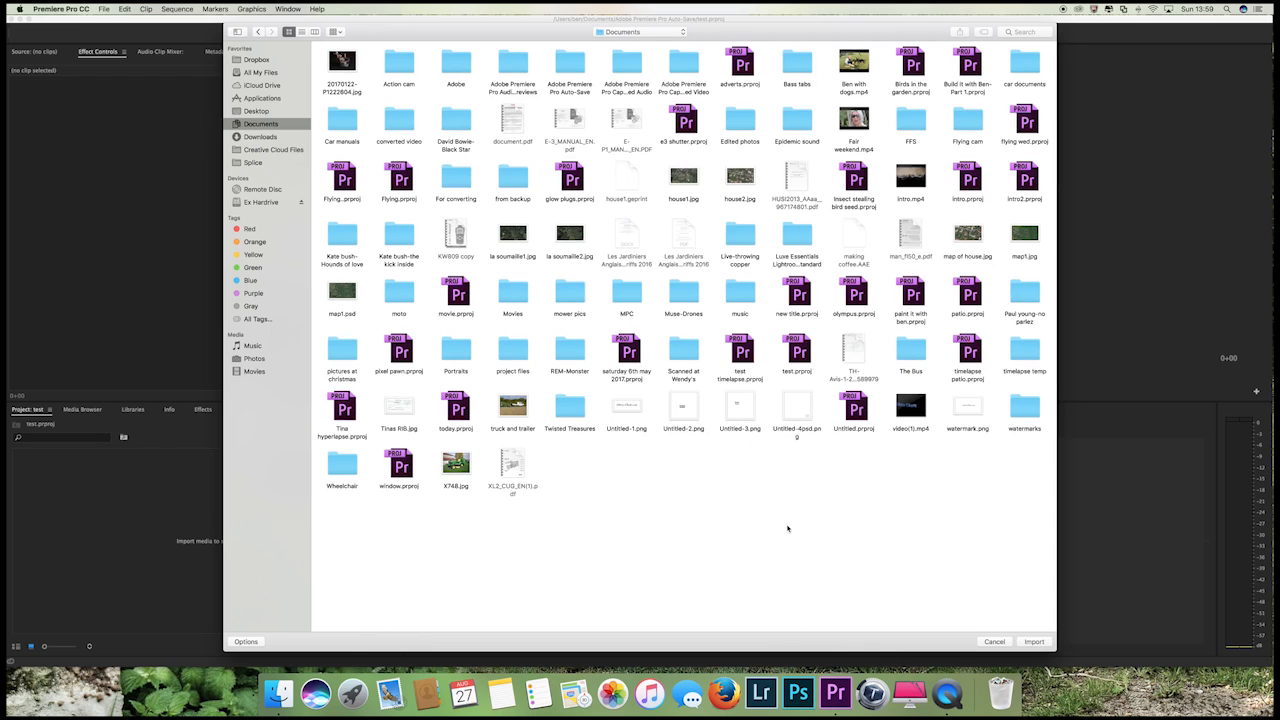
{"action": "double_click", "coordinate": [1023, 345]}
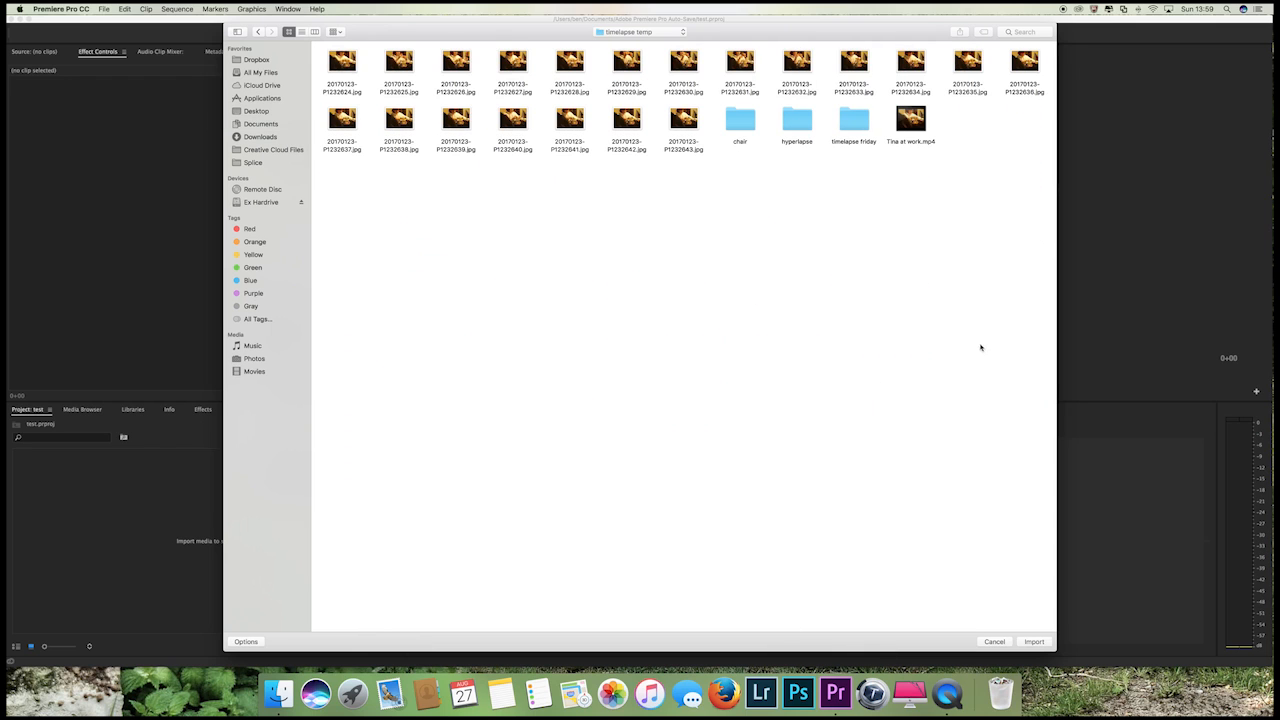
{"action": "double_click", "coordinate": [800, 118]}
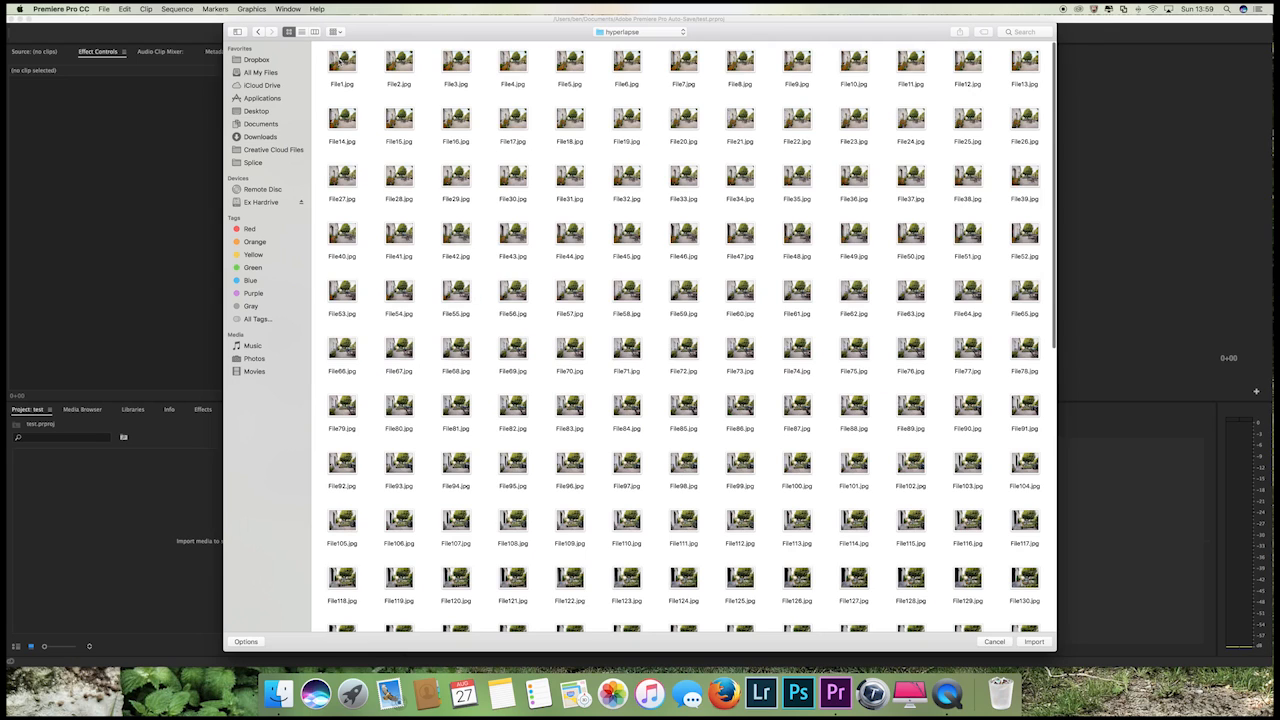
Import the hyperlapse photos as an image sequence starting with File1.jpg.
{"action": "left_click", "coordinate": [340, 61]}
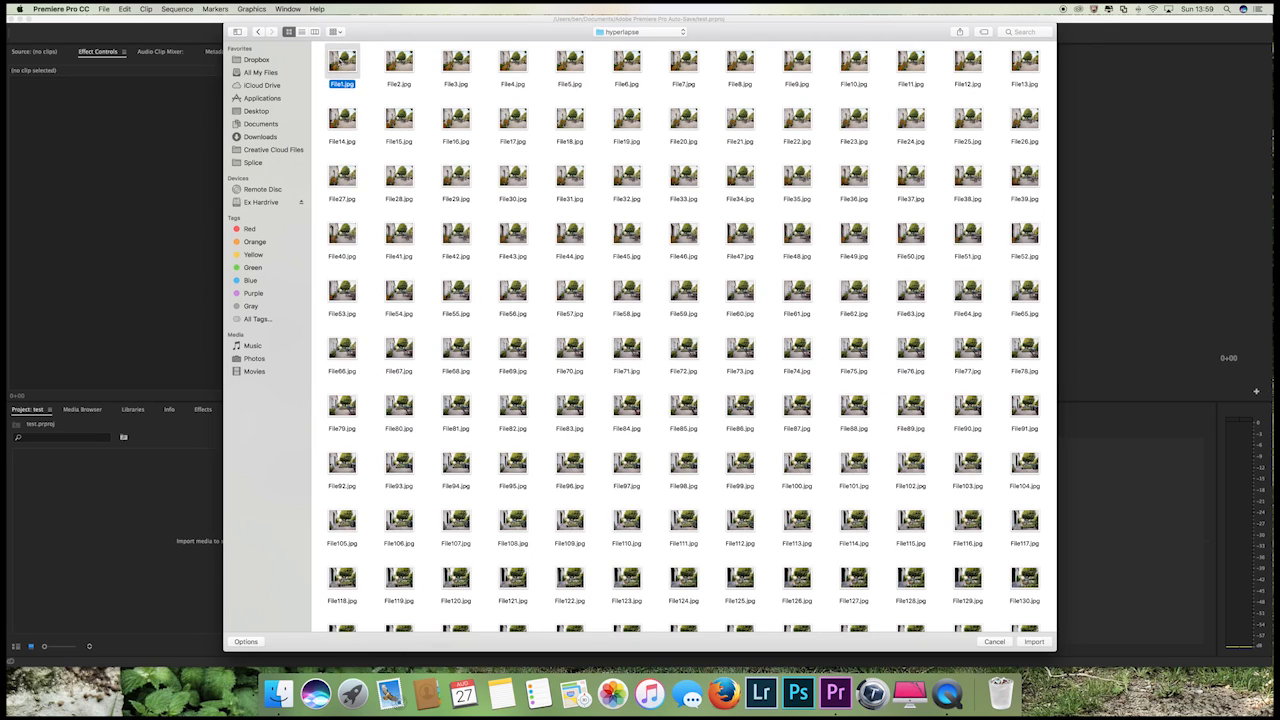
{"action": "left_click", "coordinate": [247, 641]}
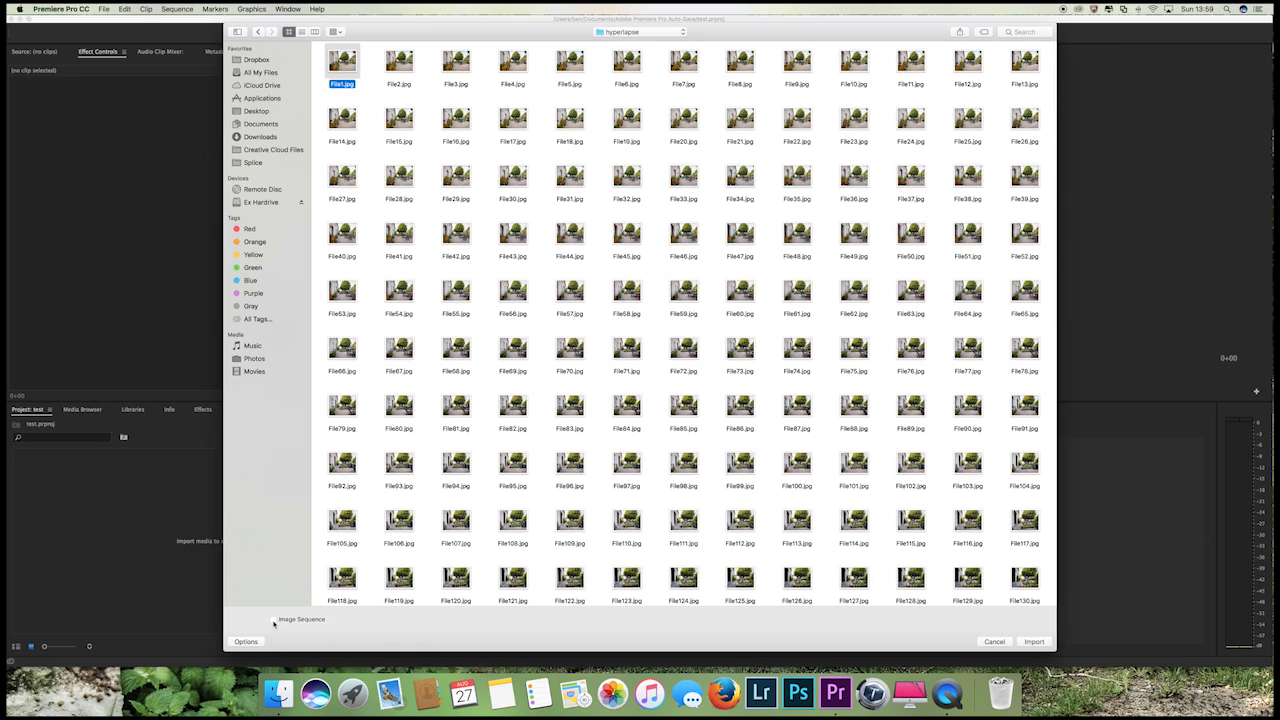
{"action": "left_click", "coordinate": [274, 620]}
{"action": "left_click", "coordinate": [1036, 642]}
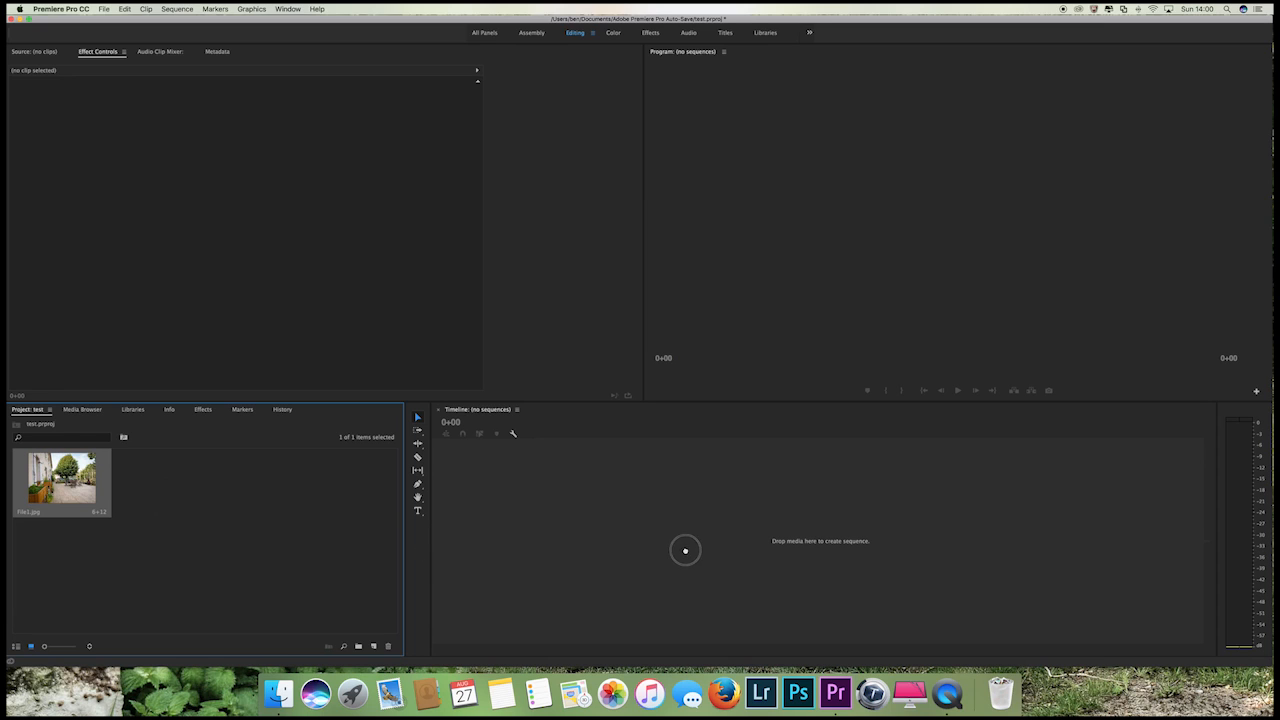
Create a sequence by placing the imported File1.jpg clip in the empty timeline, and play it back from the start.
{"action": "left_click_drag", "start_coordinate": [685, 550], "coordinate": [686, 548]}
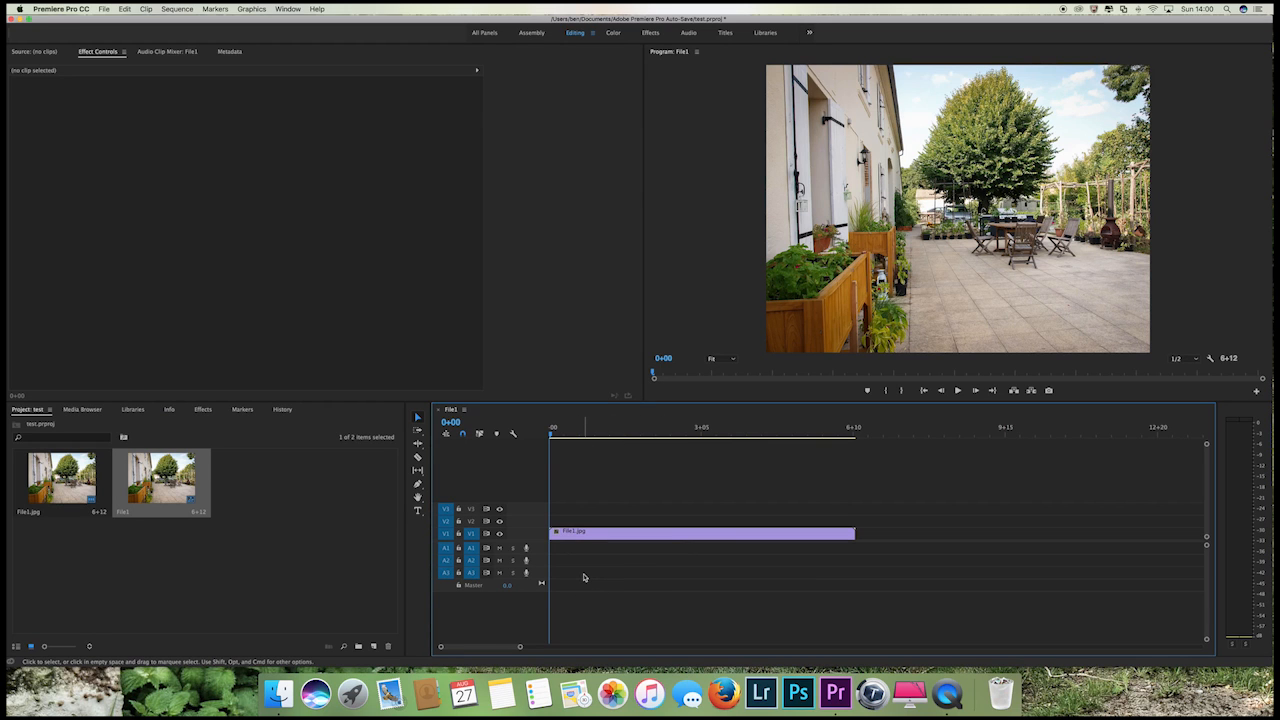
{"action": "key", "text": "space"}
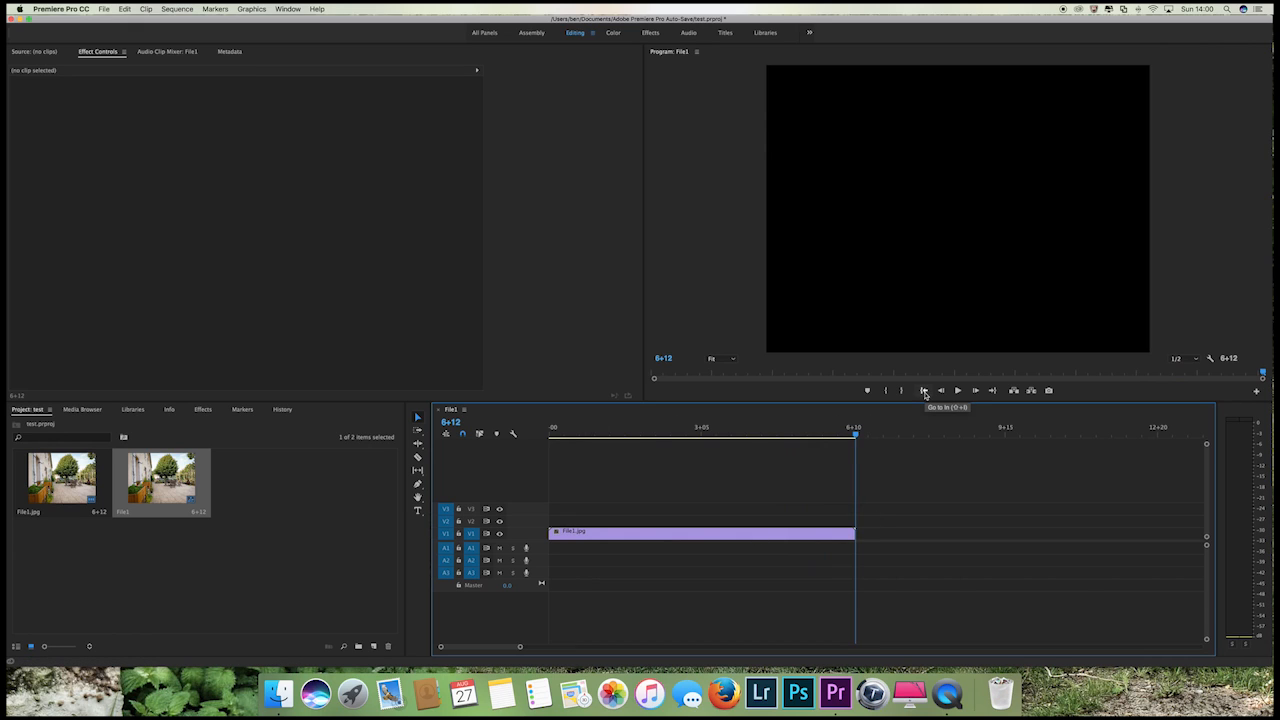
{"action": "left_click", "coordinate": [924, 391]}
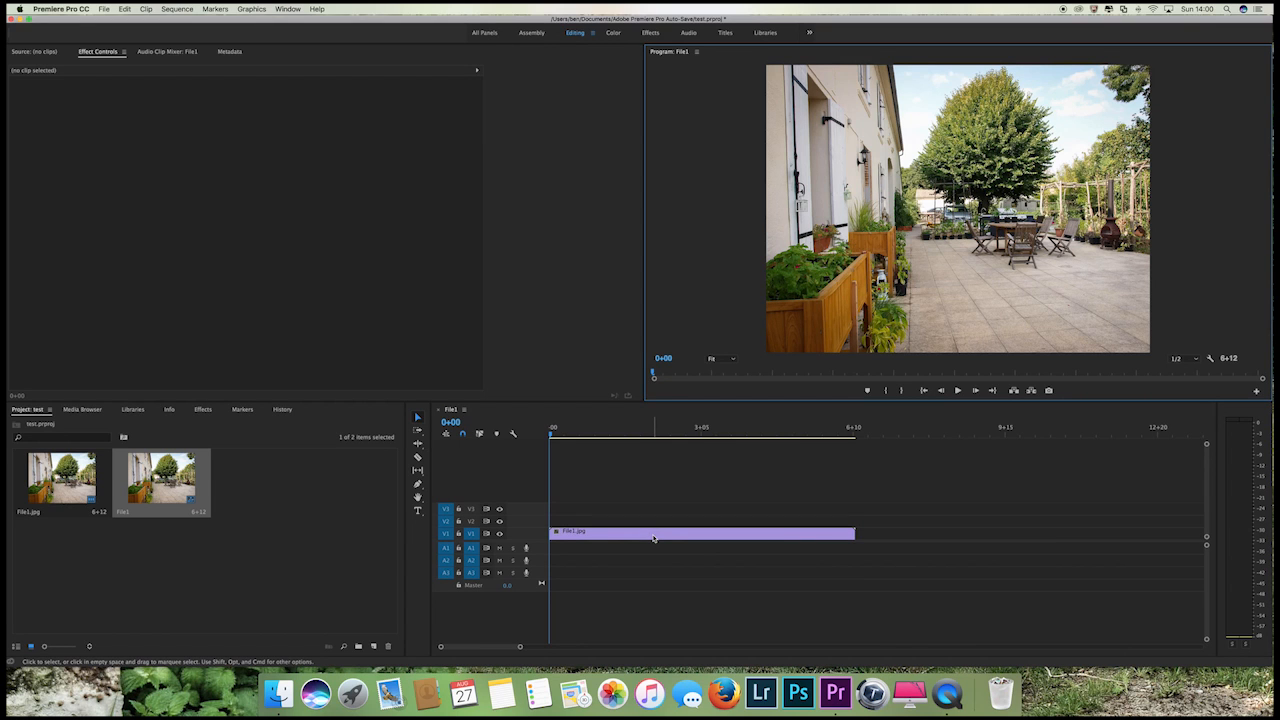
{"action": "key", "text": "space"}
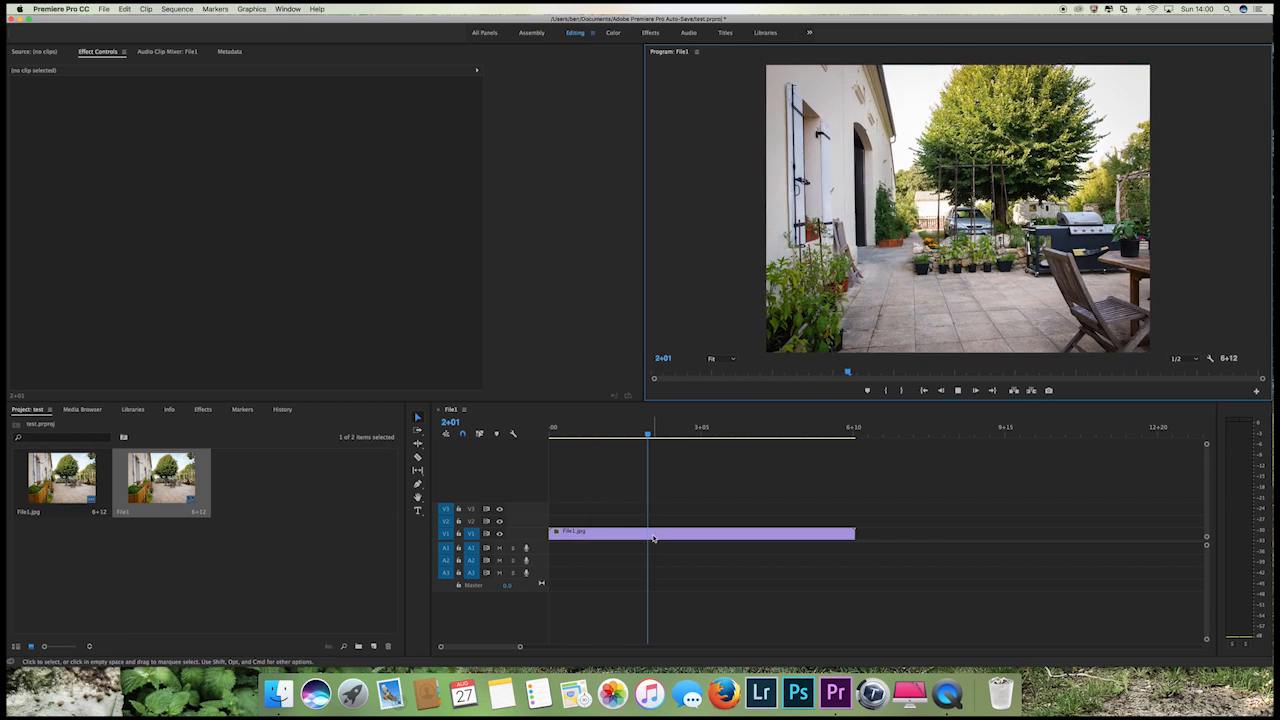
{"action": "left_click", "coordinate": [923, 390]}
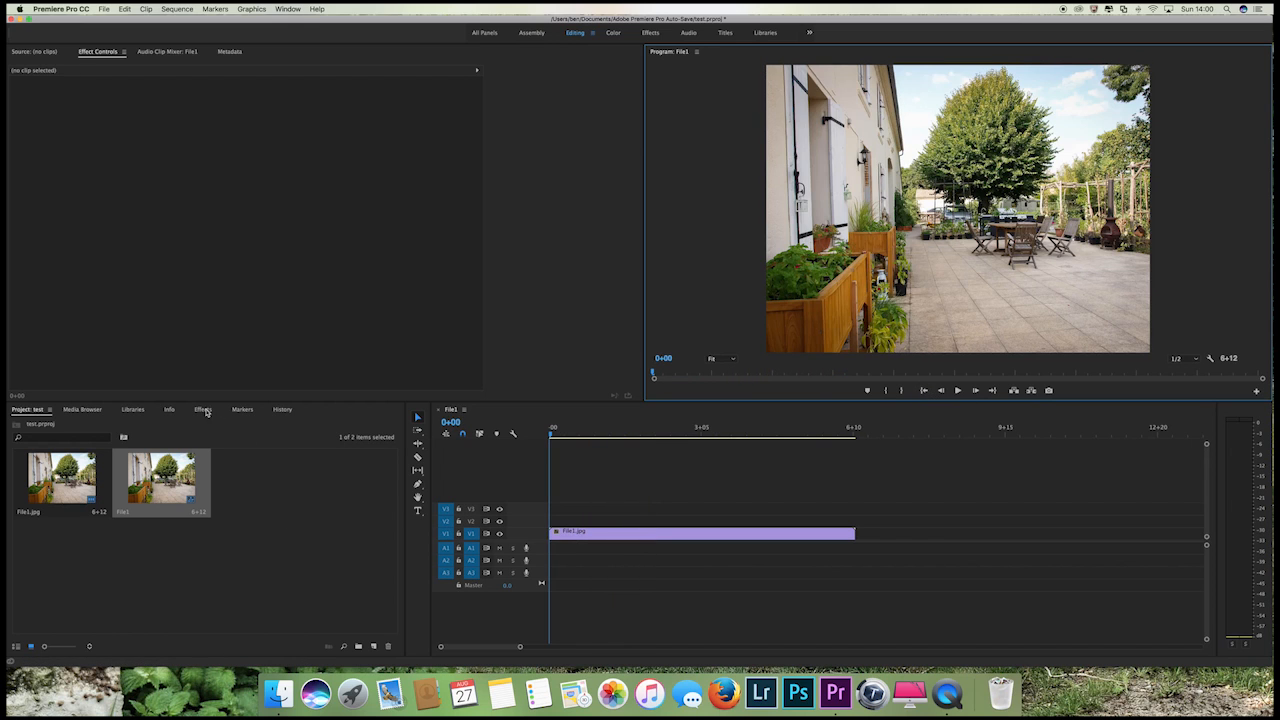
Find the Warp Stabilizer effect by searching for "warp" and apply it to the File1.jpg clip on V1.
{"action": "left_click", "coordinate": [206, 411]}
{"action": "left_click", "coordinate": [78, 423]}
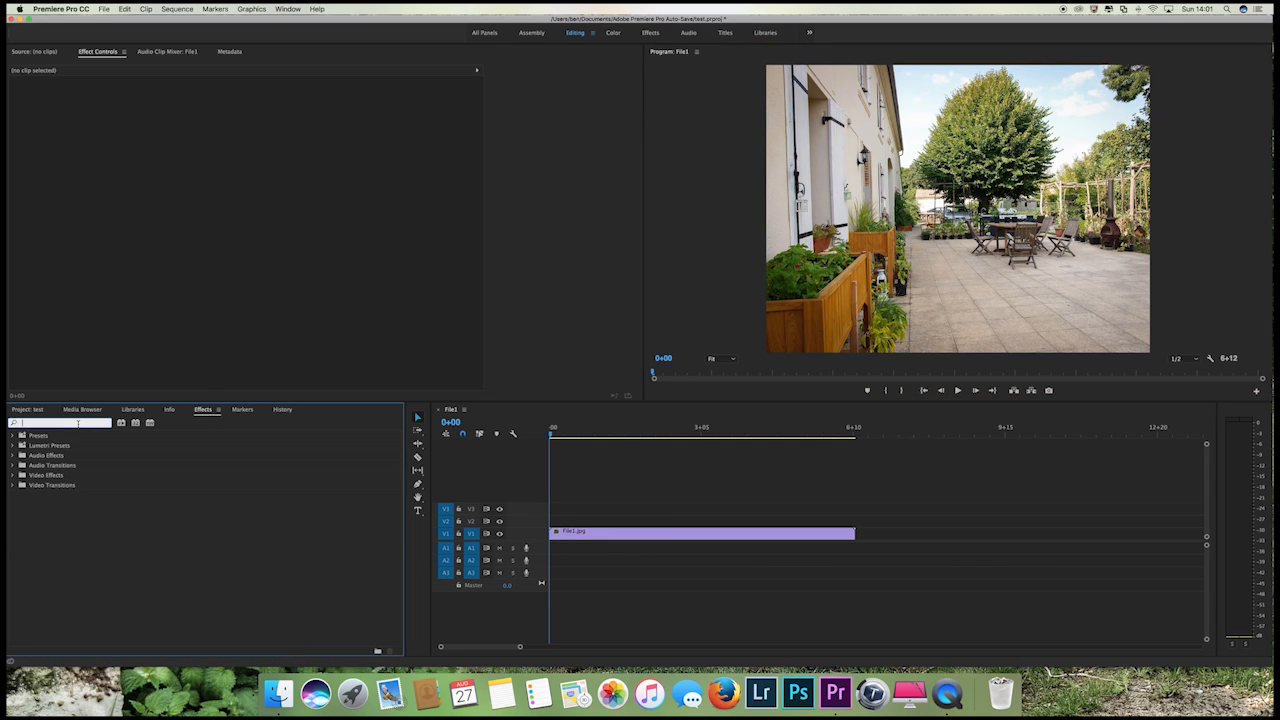
{"action": "type", "text": "warp"}
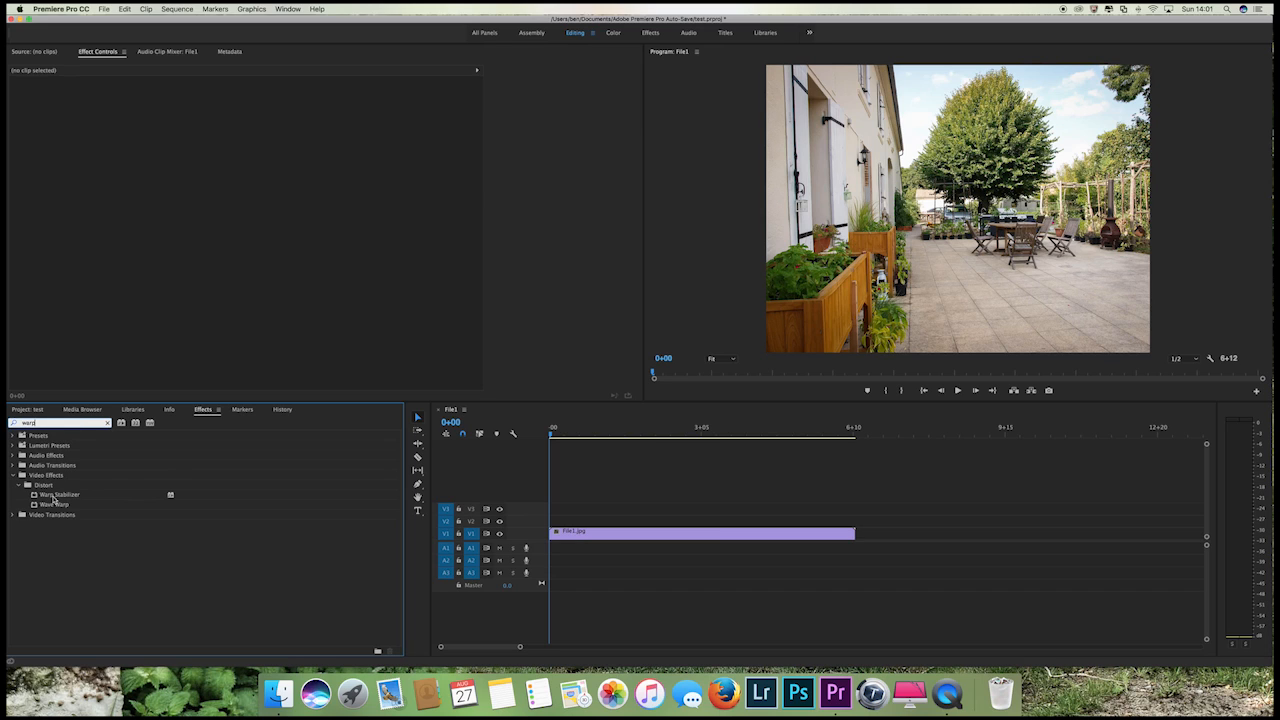
{"action": "left_click_drag", "start_coordinate": [53, 496], "coordinate": [604, 535]}
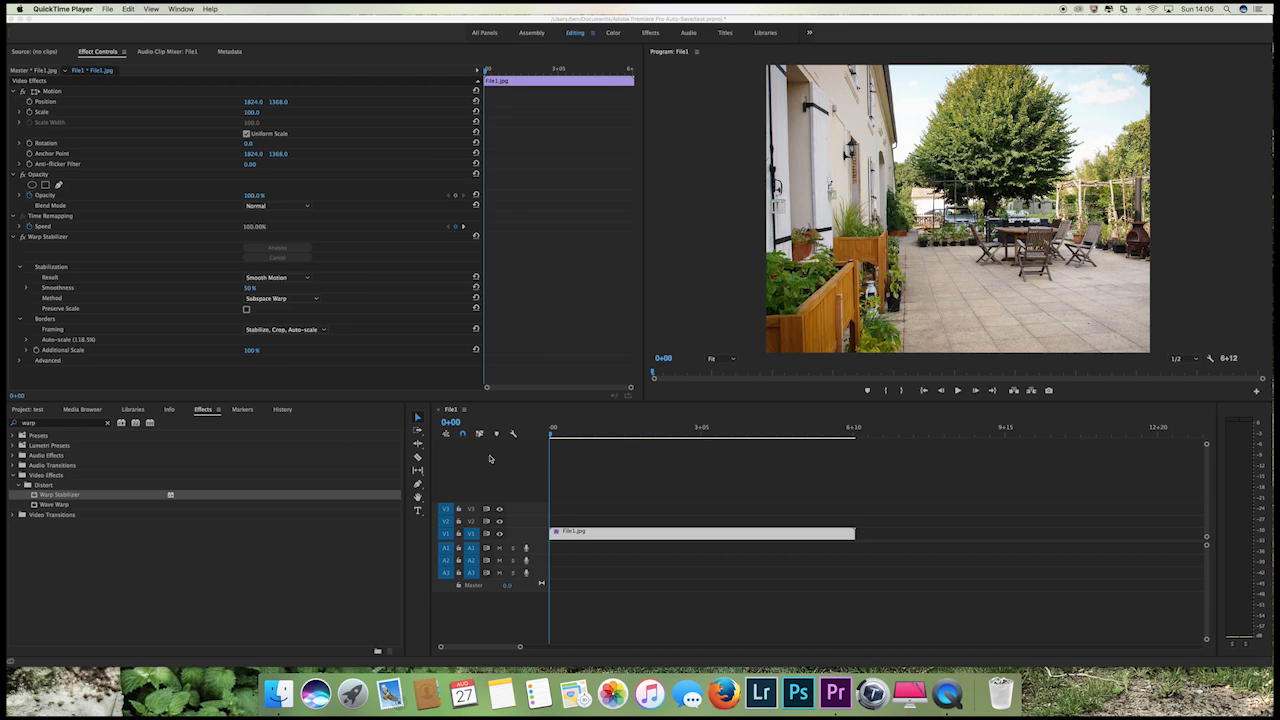
Play back the stabilized clip and return the playhead to the start of the timeline.
{"action": "left_click", "coordinate": [569, 465]}
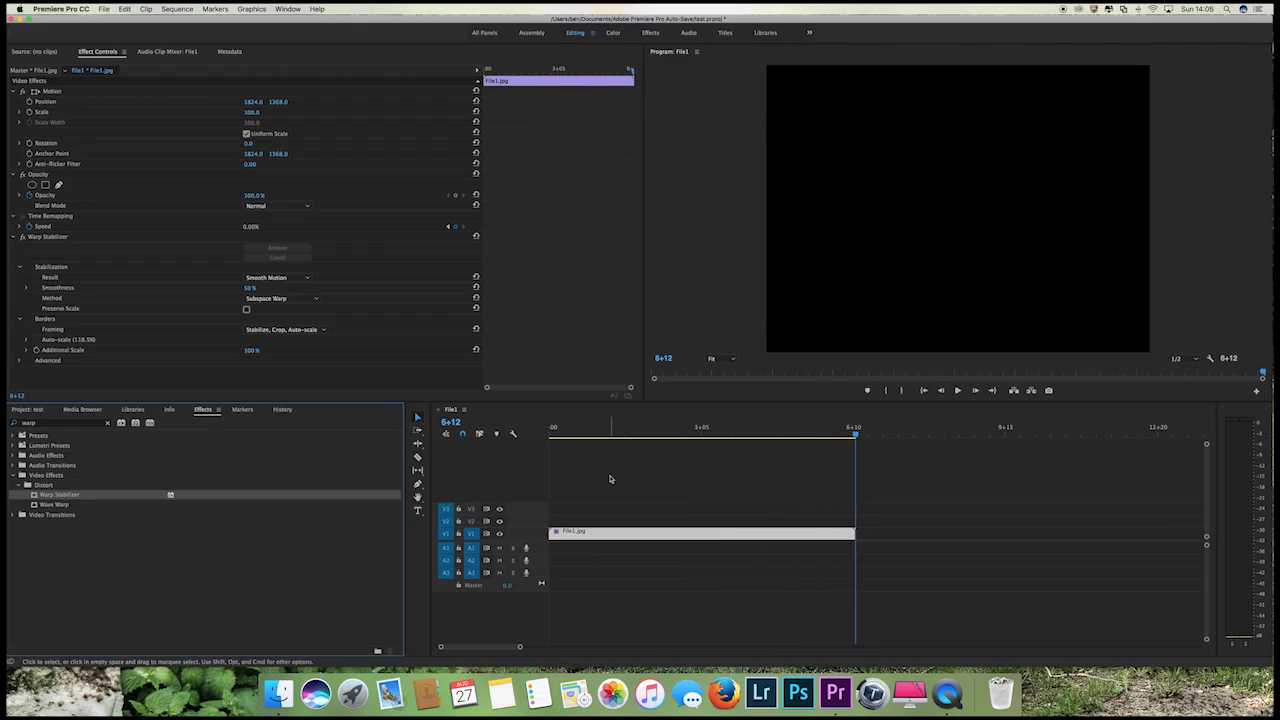
{"action": "left_click_drag", "start_coordinate": [849, 432], "coordinate": [549, 450]}
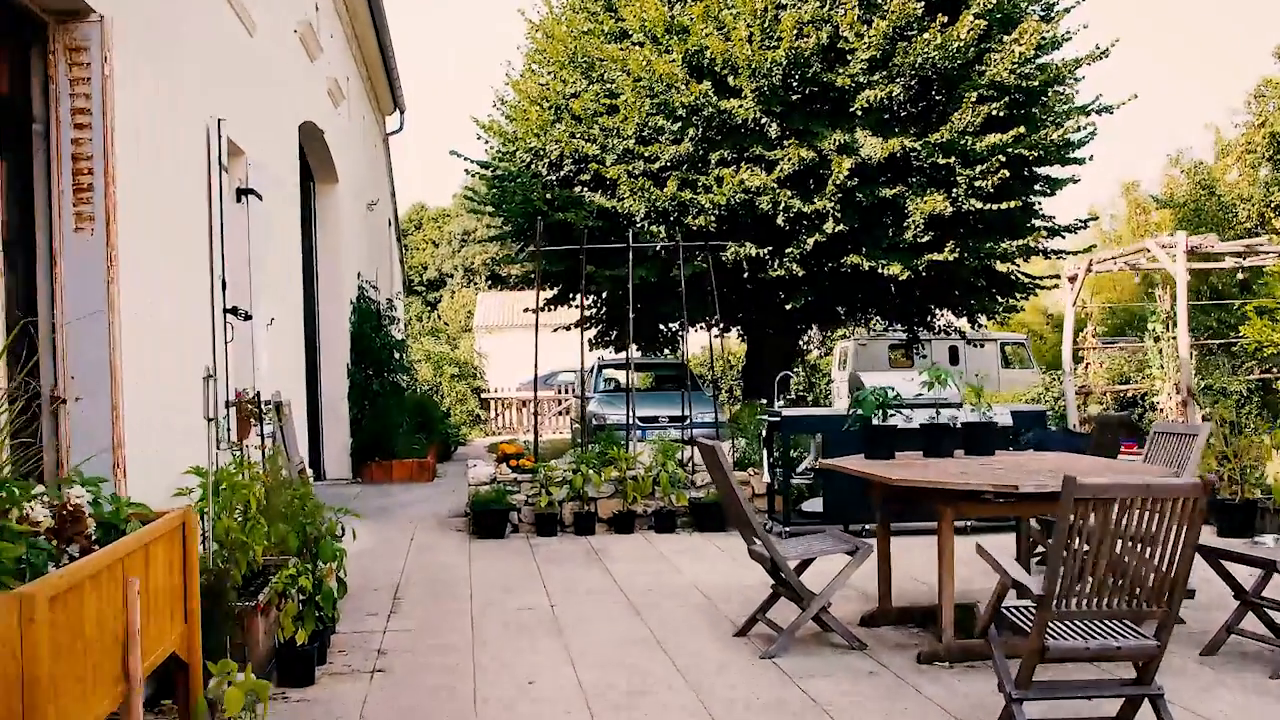